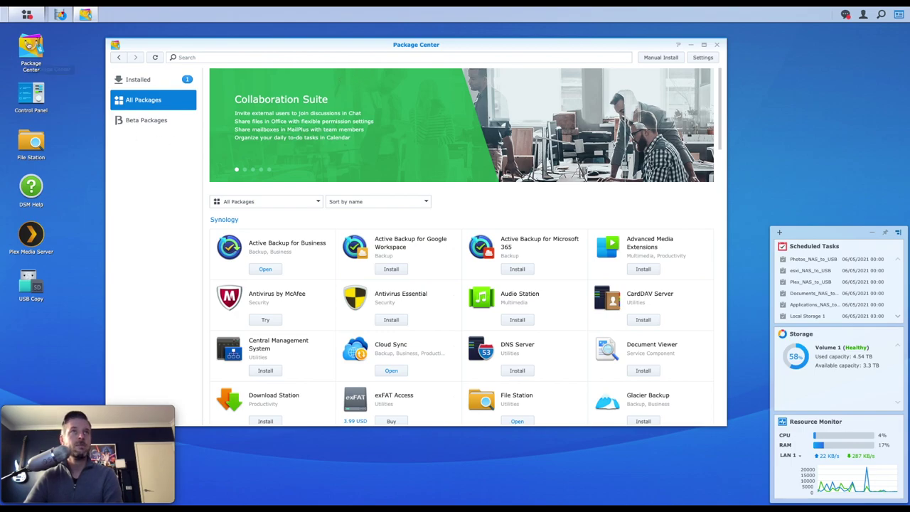
{"action": "left_click", "coordinate": [28, 15]}
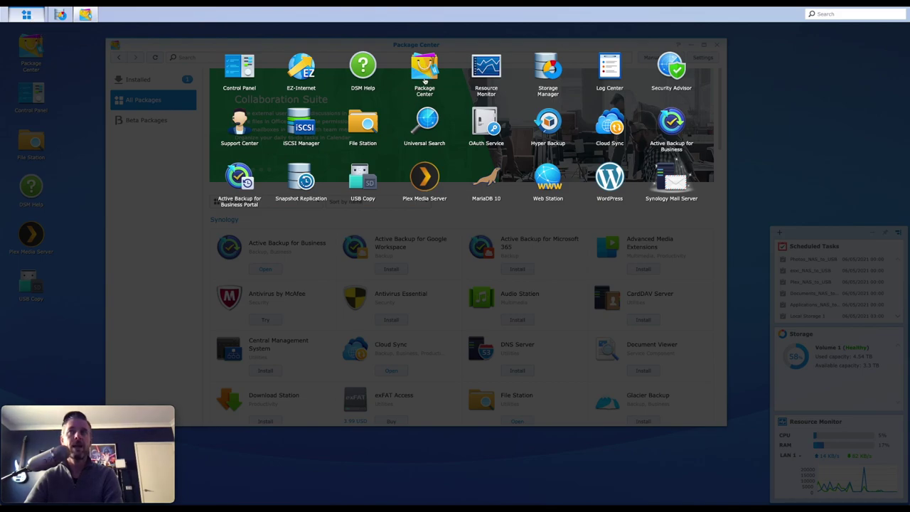
{"action": "left_click", "coordinate": [172, 190]}
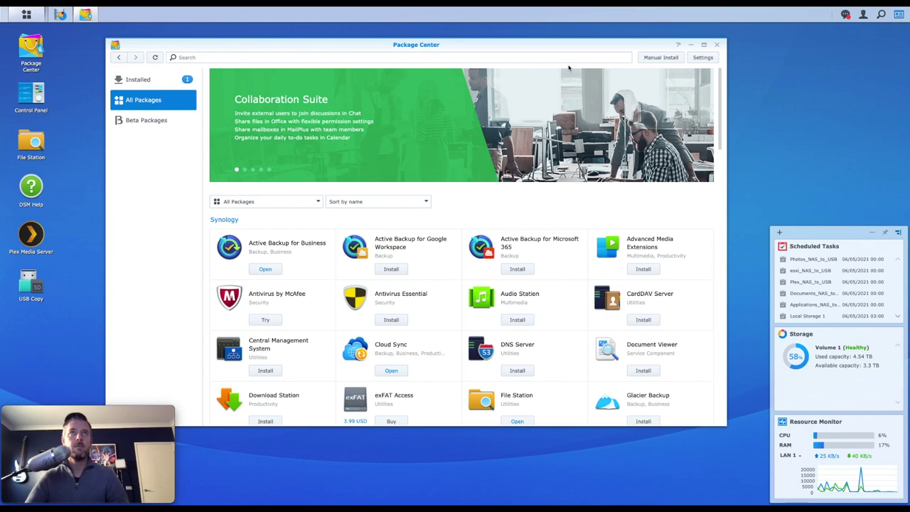
- Search the available packages for "virus" to compare the antivirus options, and clear the search
{"action": "left_click", "coordinate": [535, 59]}
{"action": "type", "text": "virus"}
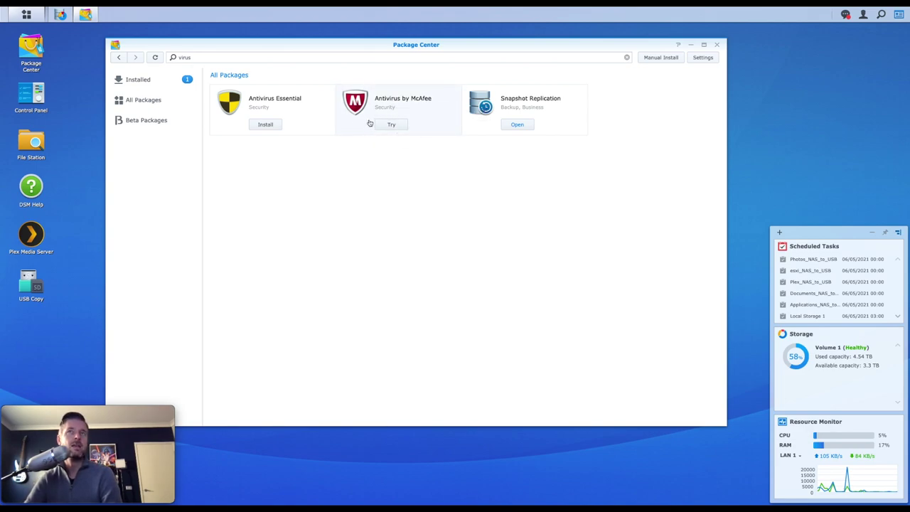
{"action": "left_click", "coordinate": [390, 125]}
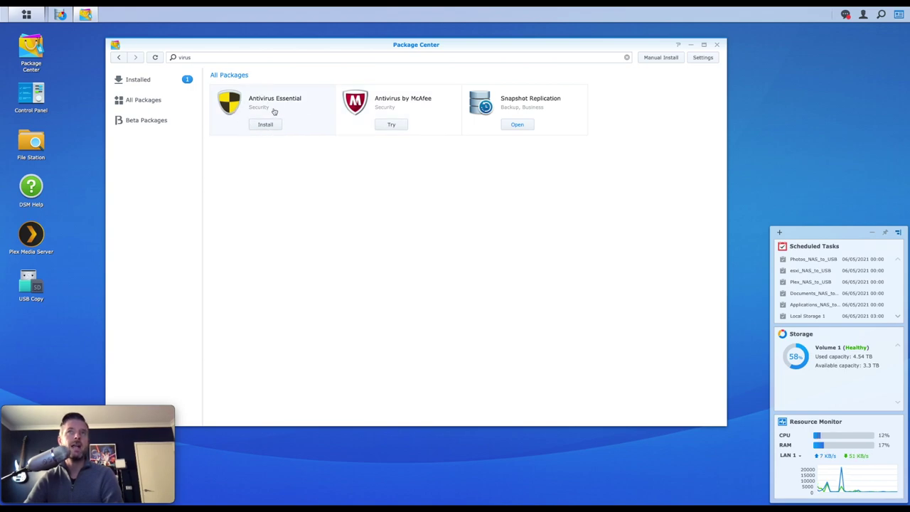
{"action": "left_click", "coordinate": [626, 58]}
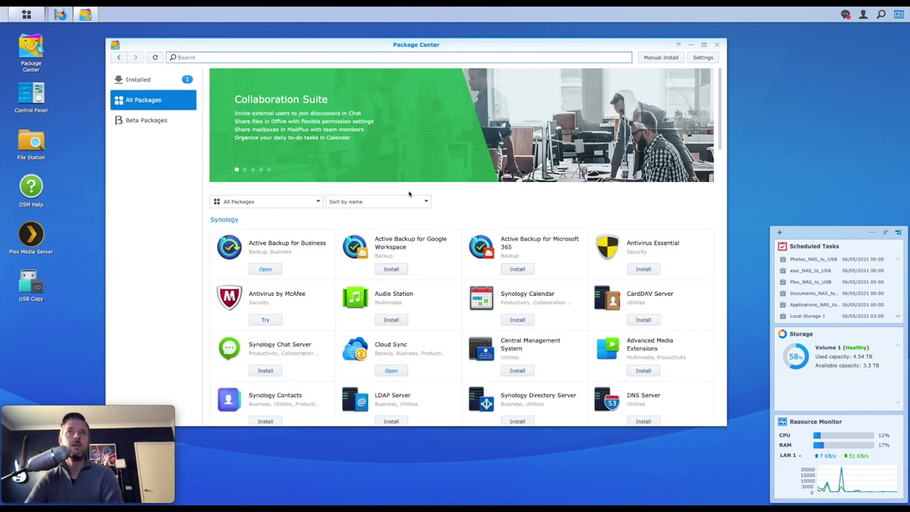
- Open the details of the Antivirus Essential package and install it
{"action": "left_click", "coordinate": [638, 245]}
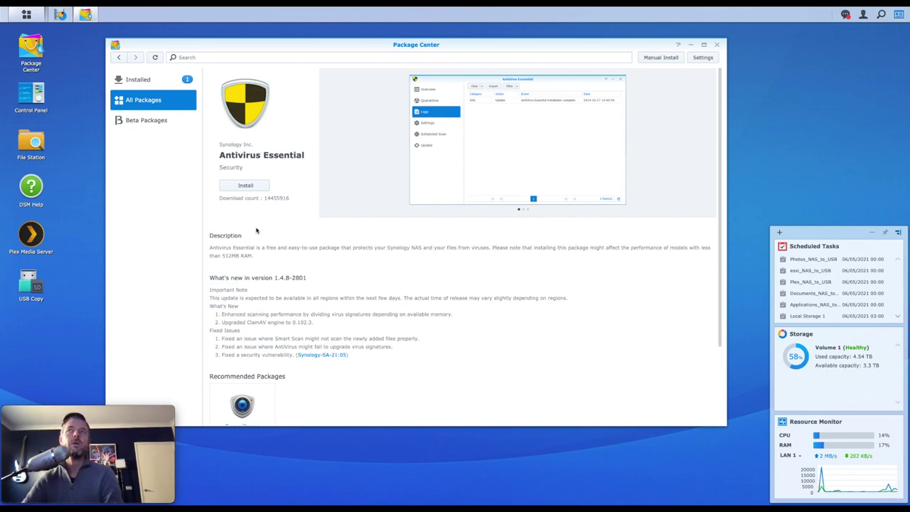
{"action": "left_click", "coordinate": [313, 260]}
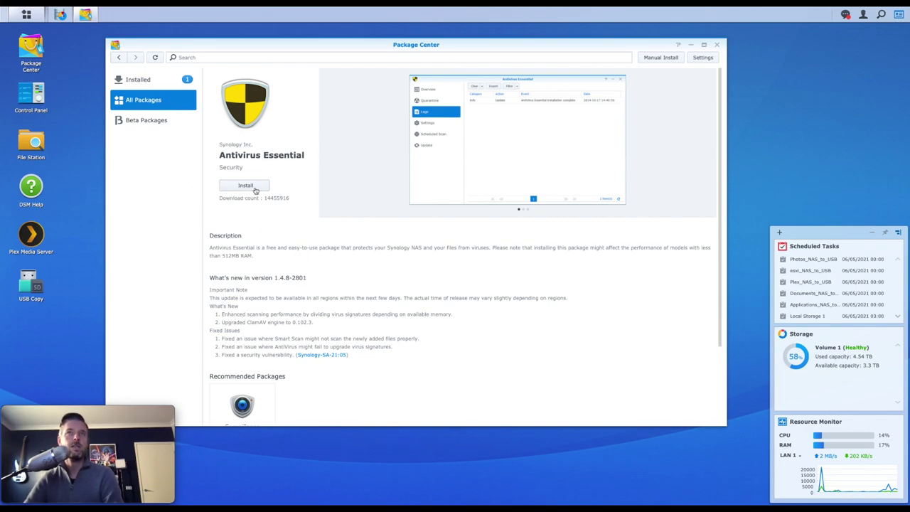
{"action": "left_click", "coordinate": [255, 190]}
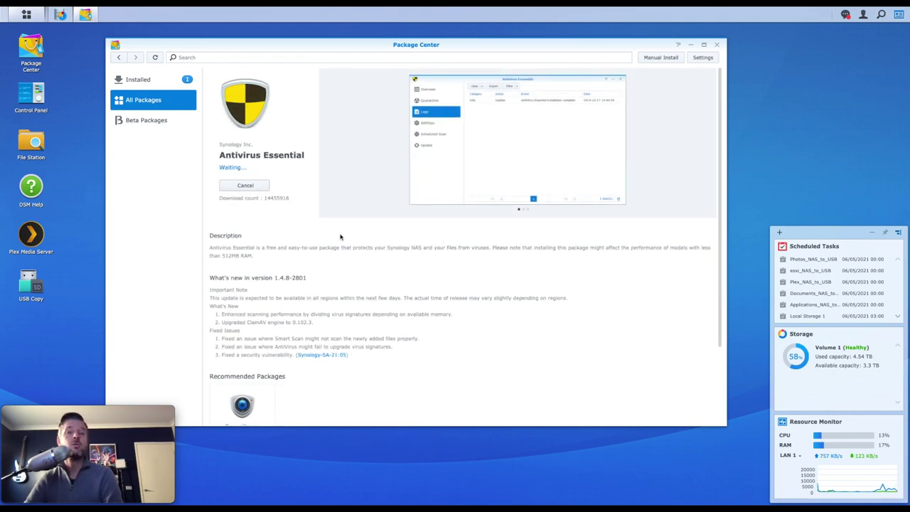
{"action": "scroll", "coordinate": [340, 236], "scroll_direction": "down", "scroll_amount": 1}
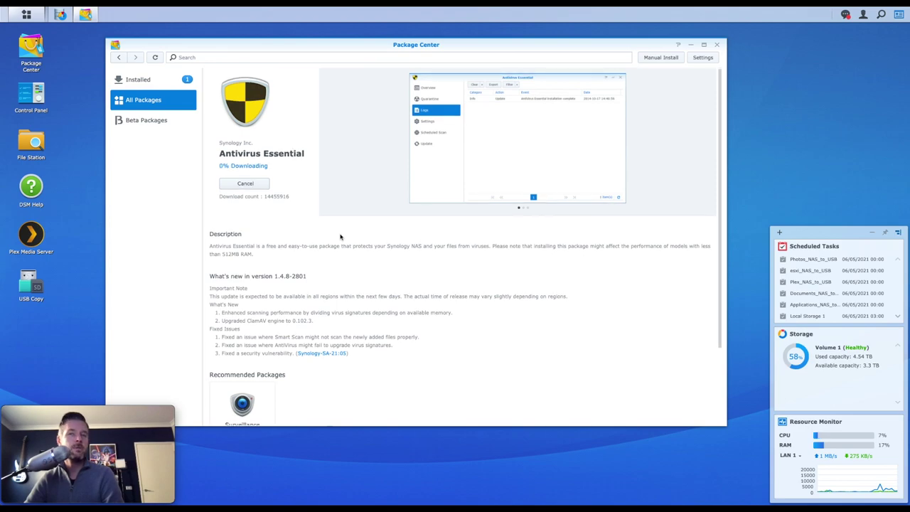
{"action": "scroll", "coordinate": [341, 236], "scroll_direction": "up", "scroll_amount": 1}
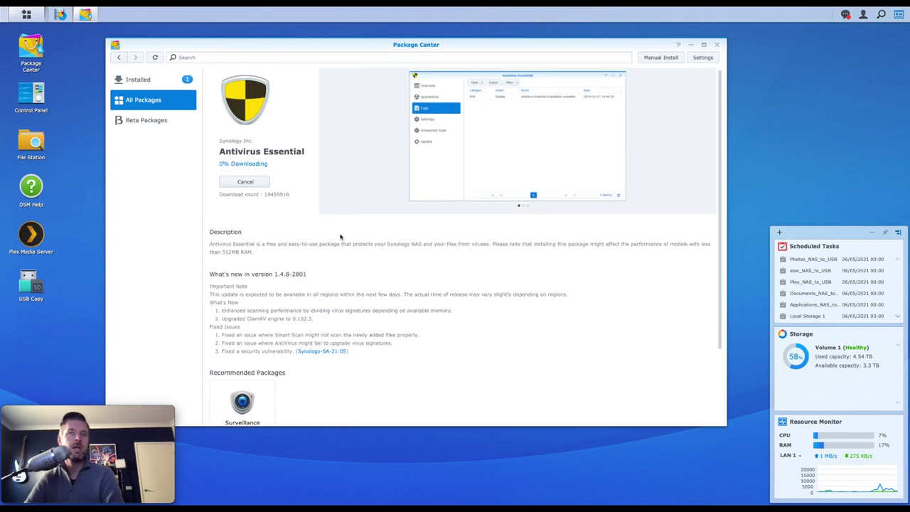
{"action": "scroll", "coordinate": [341, 236], "scroll_direction": "up", "scroll_amount": 1}
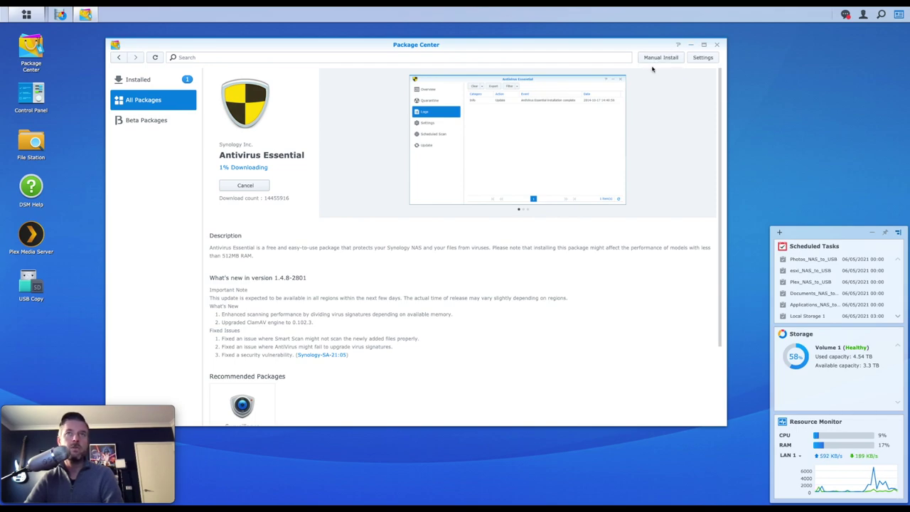
{"action": "scroll", "coordinate": [390, 107], "scroll_direction": "down", "scroll_amount": 1}
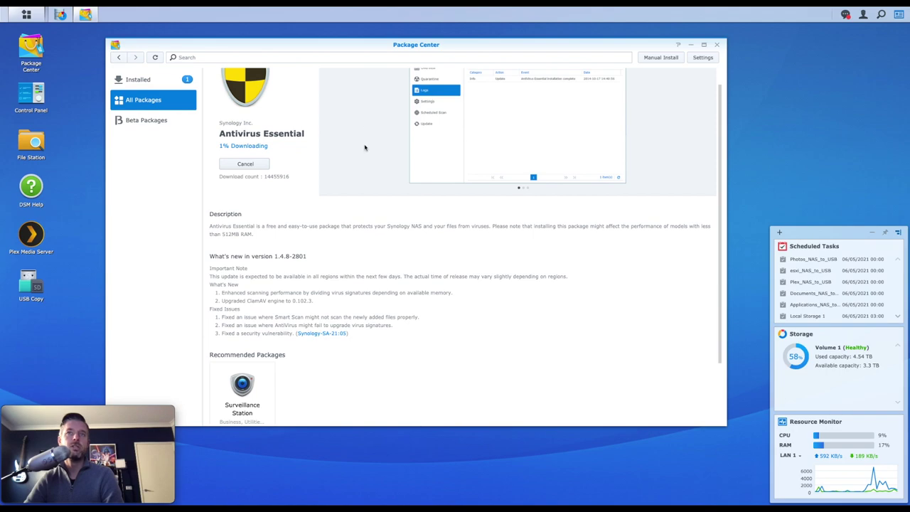
{"action": "scroll", "coordinate": [364, 147], "scroll_direction": "up", "scroll_amount": 1}
{"action": "scroll", "coordinate": [365, 147], "scroll_direction": "down", "scroll_amount": 3}
{"action": "scroll", "coordinate": [365, 147], "scroll_direction": "up", "scroll_amount": 3}
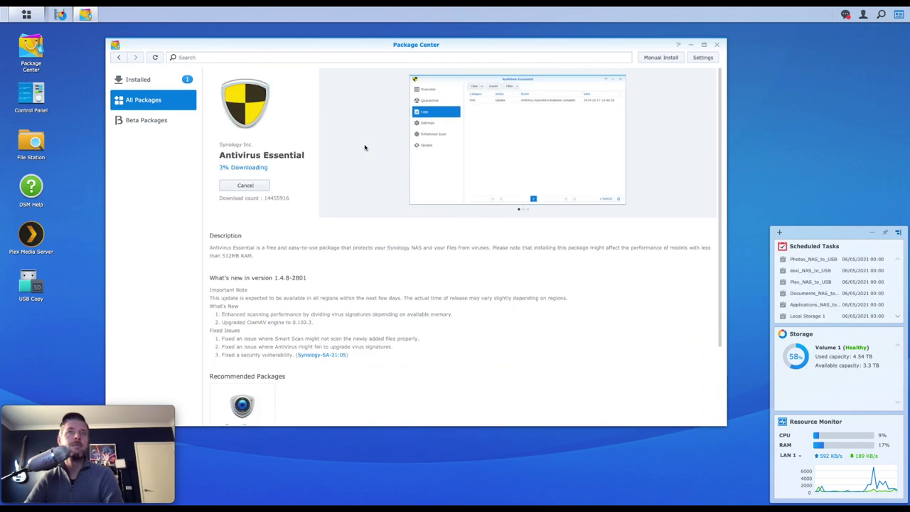
{"action": "scroll", "coordinate": [281, 168], "scroll_direction": "down", "scroll_amount": 1}
{"action": "scroll", "coordinate": [277, 168], "scroll_direction": "up", "scroll_amount": 1}
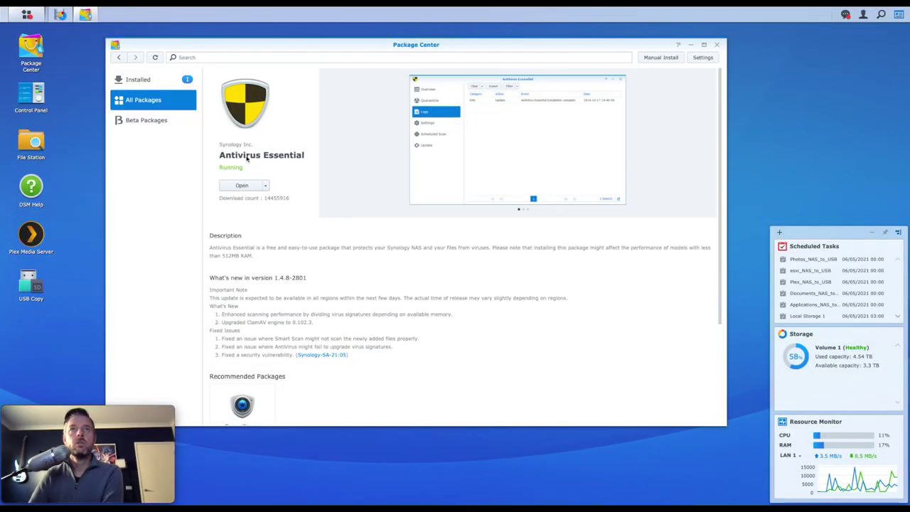
- Launch Antivirus Essential and update its virus definitions
{"action": "left_click", "coordinate": [27, 14]}
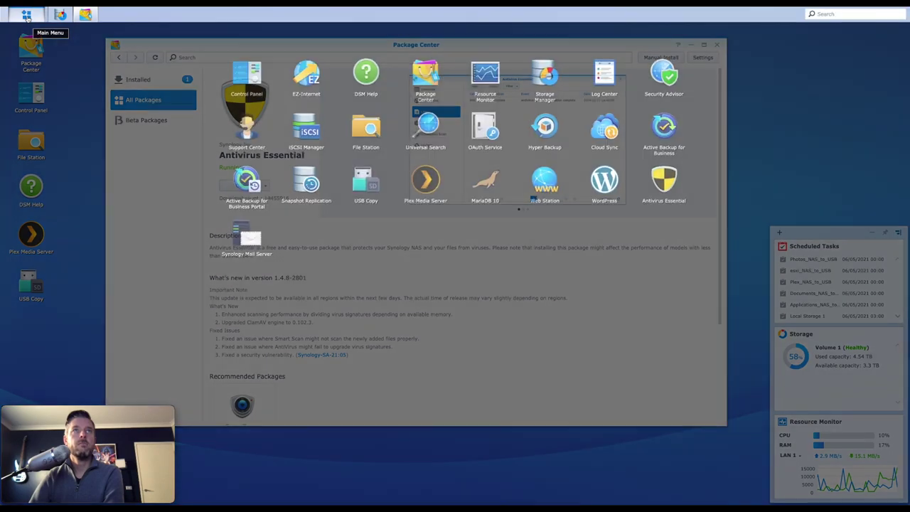
{"action": "left_click", "coordinate": [671, 177]}
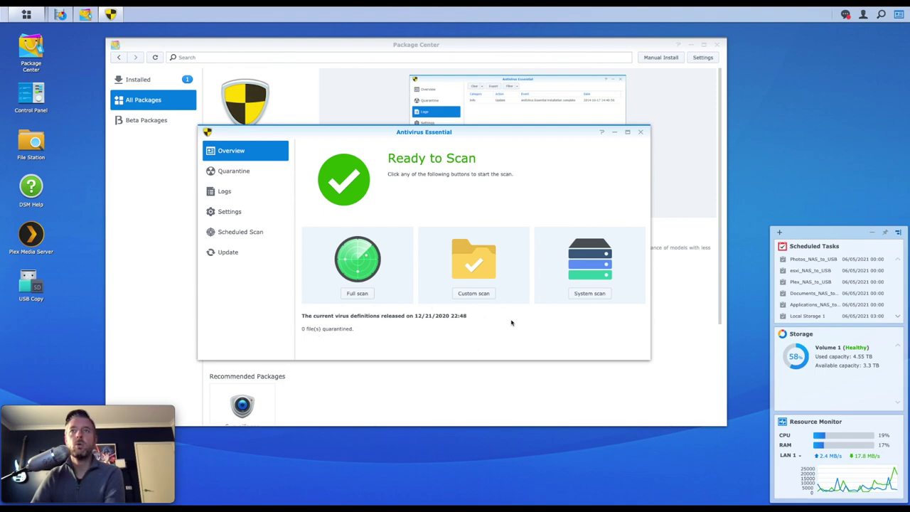
{"action": "left_click", "coordinate": [233, 254]}
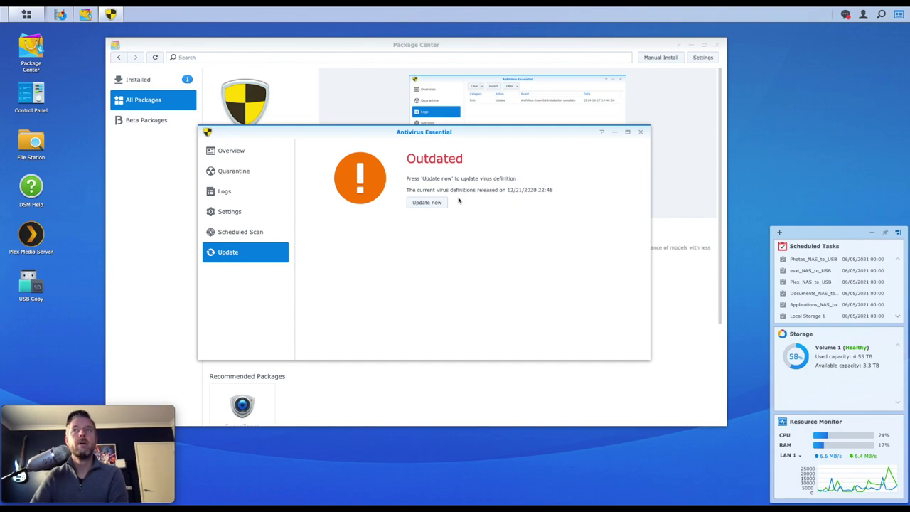
{"action": "left_click", "coordinate": [429, 204]}
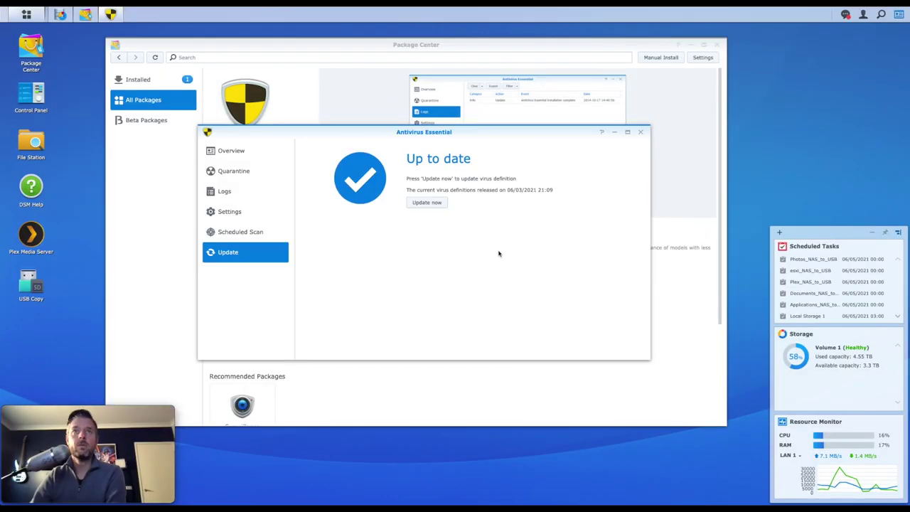
- Review the antivirus overview, quarantine, logs, and the settings for infected files, scanning targets and definition updates
{"action": "left_click", "coordinate": [232, 151]}
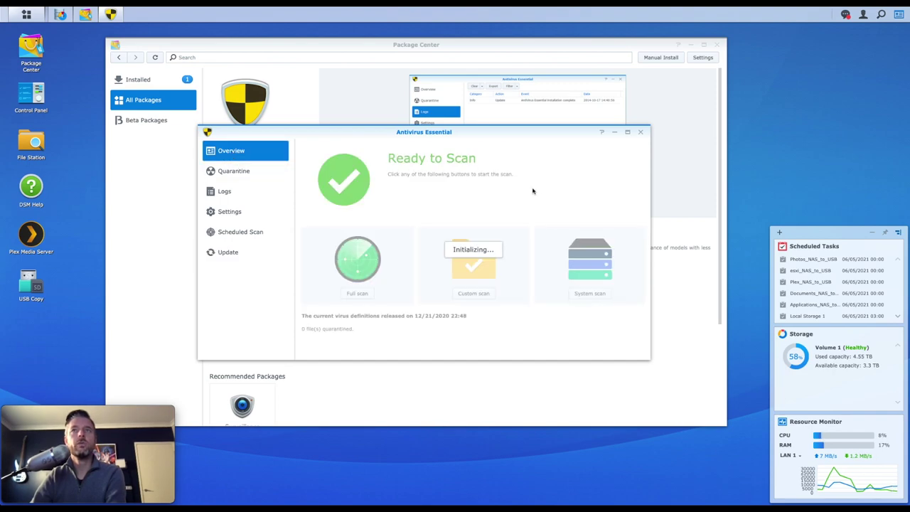
{"action": "left_click", "coordinate": [235, 171]}
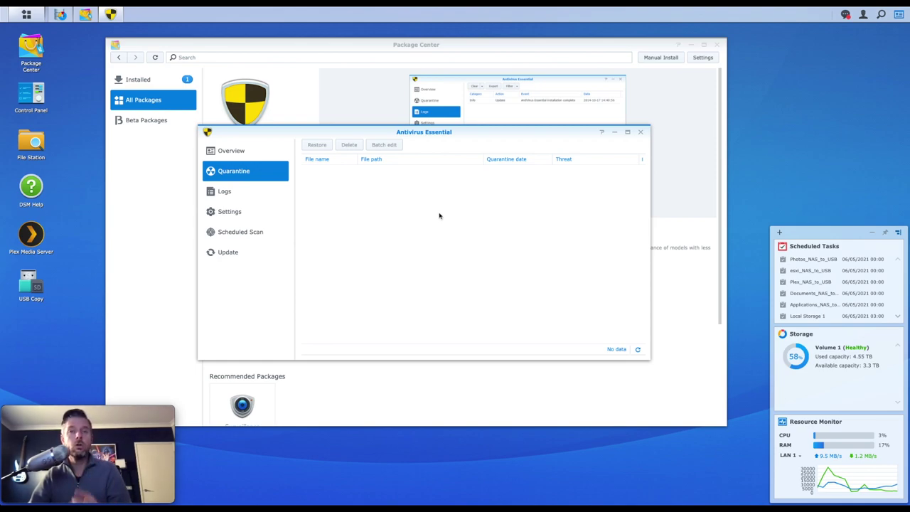
{"action": "left_click", "coordinate": [247, 194]}
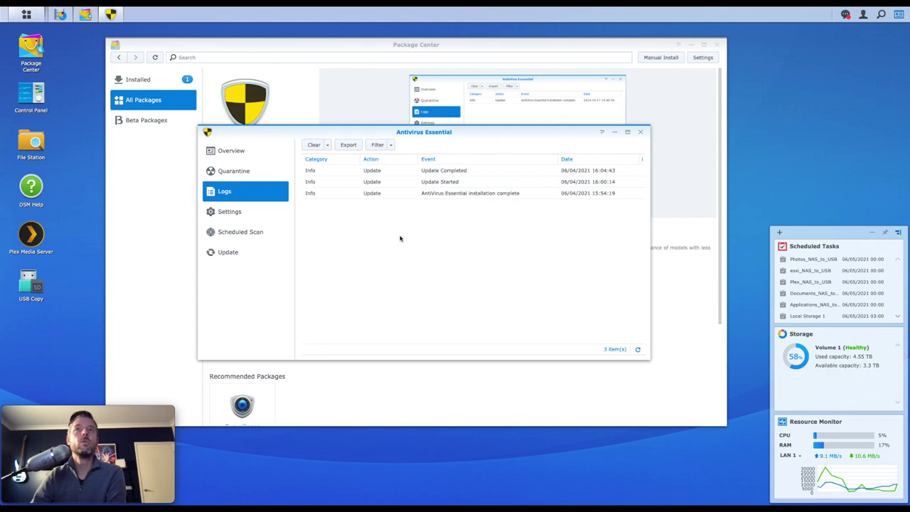
{"action": "left_click", "coordinate": [248, 211]}
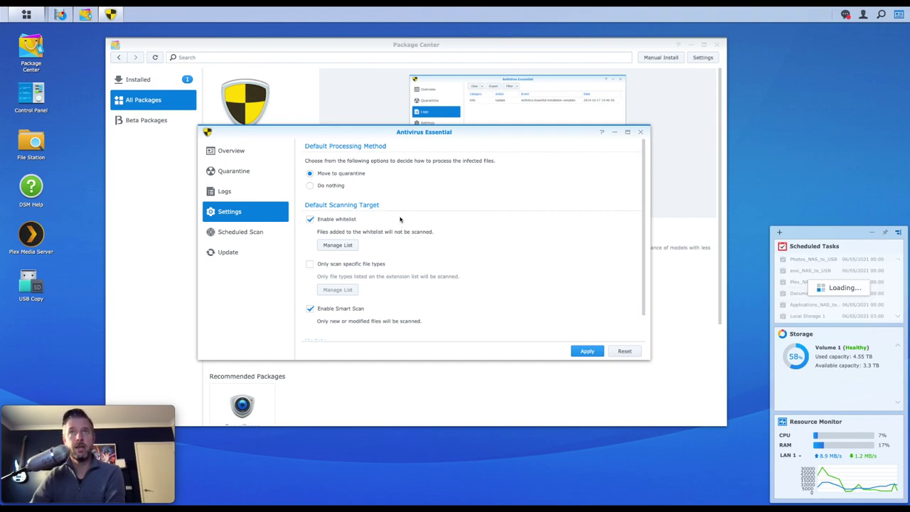
{"action": "scroll", "coordinate": [355, 192], "scroll_direction": "down", "scroll_amount": 1}
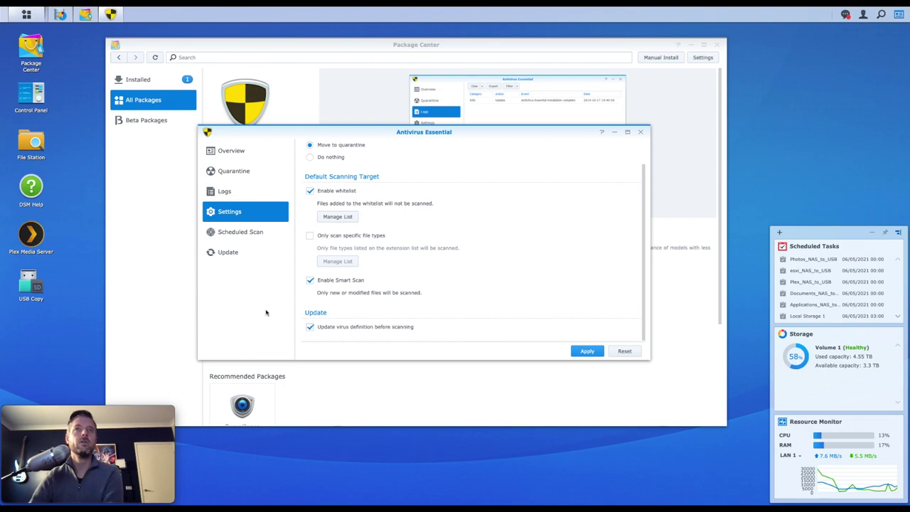
- Create a scheduled full scan that runs only on Sunday, excluding Monday through Saturday
{"action": "left_click", "coordinate": [242, 233]}
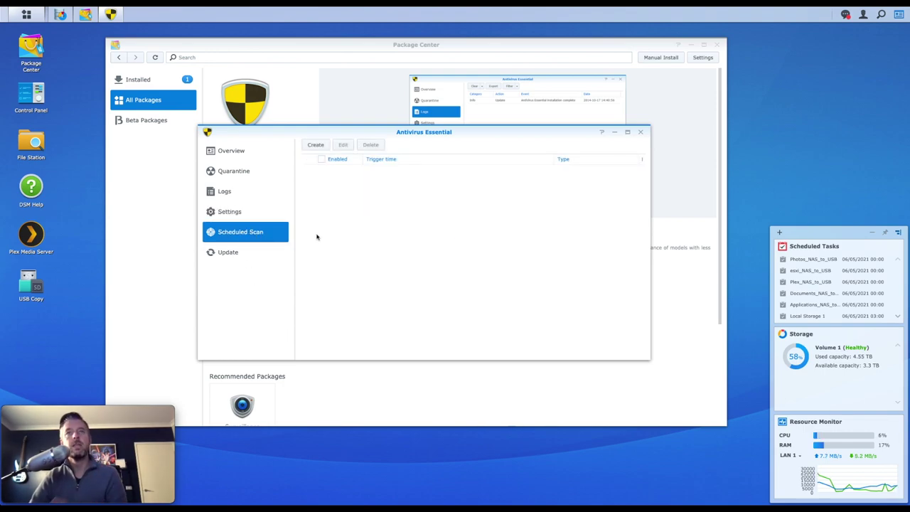
{"action": "left_click", "coordinate": [315, 145]}
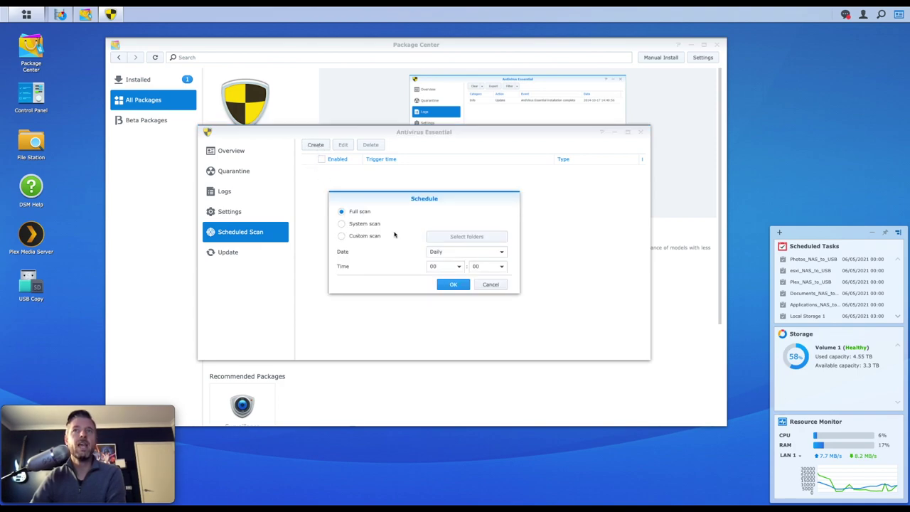
{"action": "left_click", "coordinate": [459, 252]}
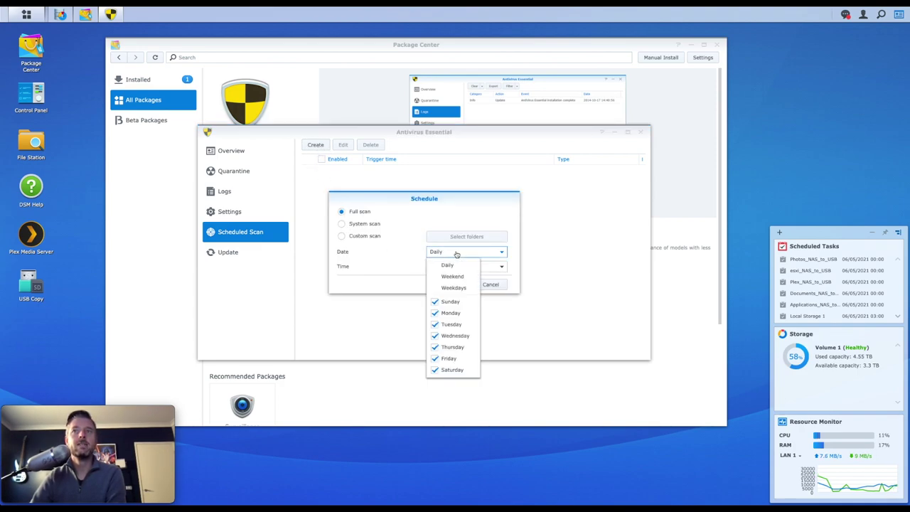
{"action": "left_click", "coordinate": [434, 312]}
{"action": "left_click", "coordinate": [434, 324]}
{"action": "left_click", "coordinate": [434, 335]}
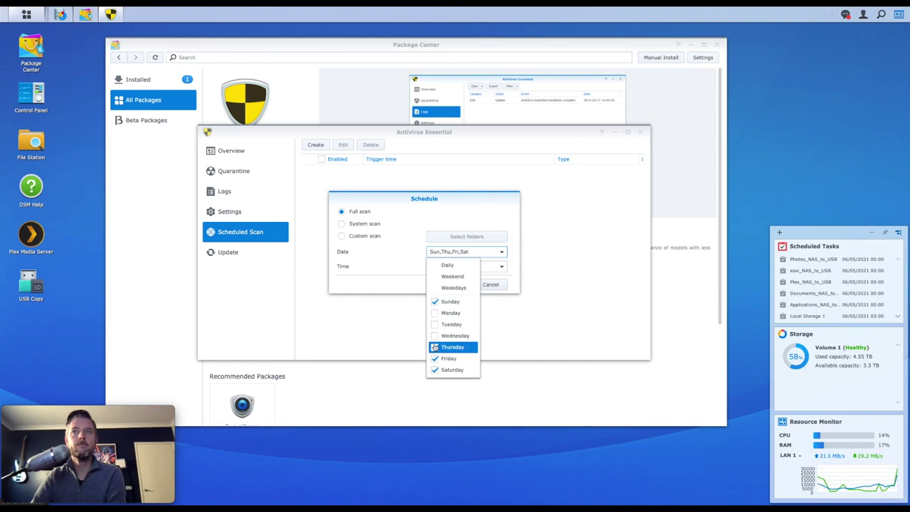
{"action": "left_click", "coordinate": [434, 347]}
{"action": "left_click", "coordinate": [434, 358]}
{"action": "left_click", "coordinate": [434, 369]}
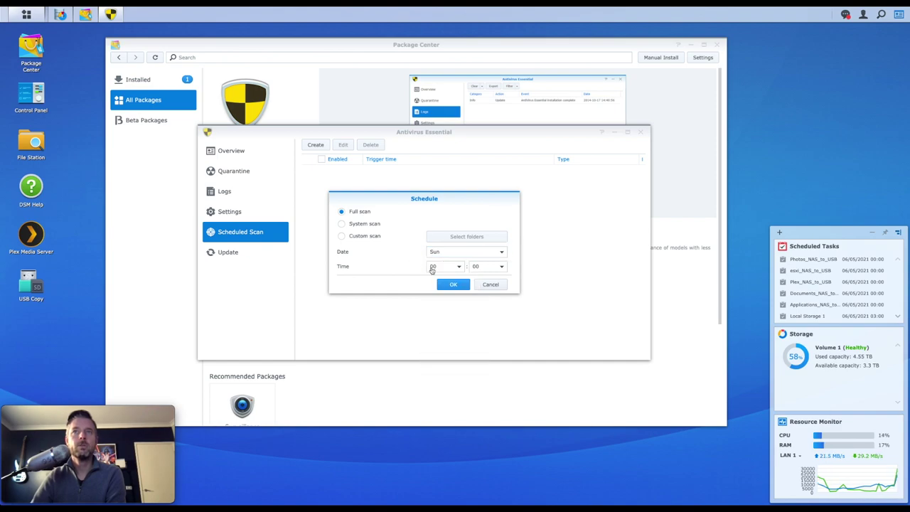
- Set the scheduled scan's start time to 01:00 and save the schedule
{"action": "left_click", "coordinate": [459, 269]}
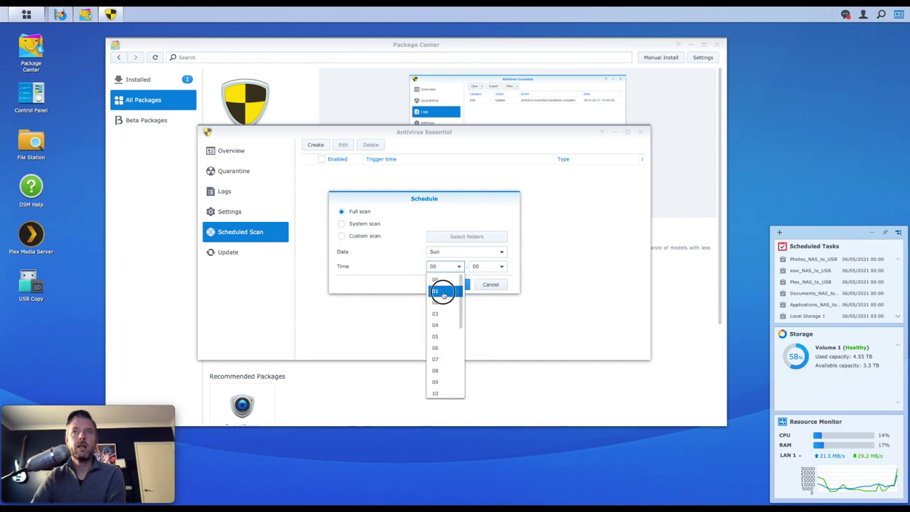
{"action": "left_click", "coordinate": [438, 289]}
{"action": "left_click", "coordinate": [502, 266]}
{"action": "left_click", "coordinate": [404, 268]}
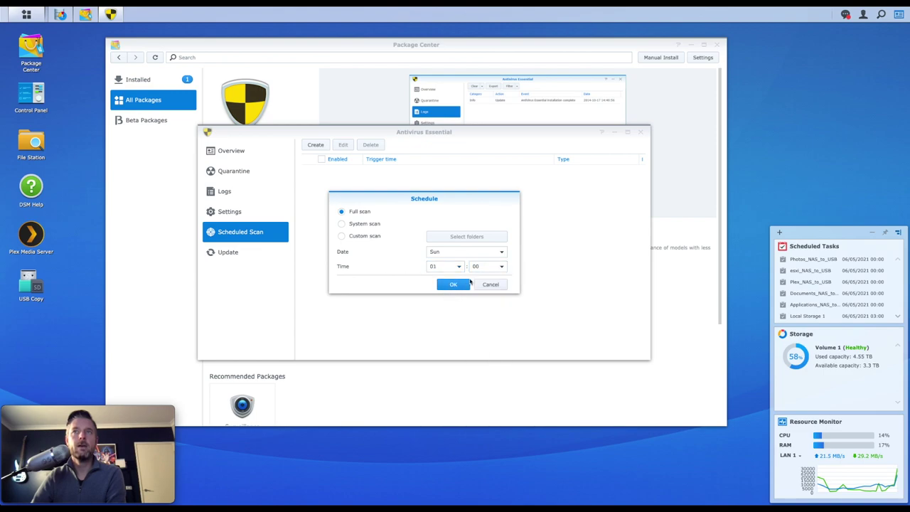
{"action": "left_click", "coordinate": [453, 284]}
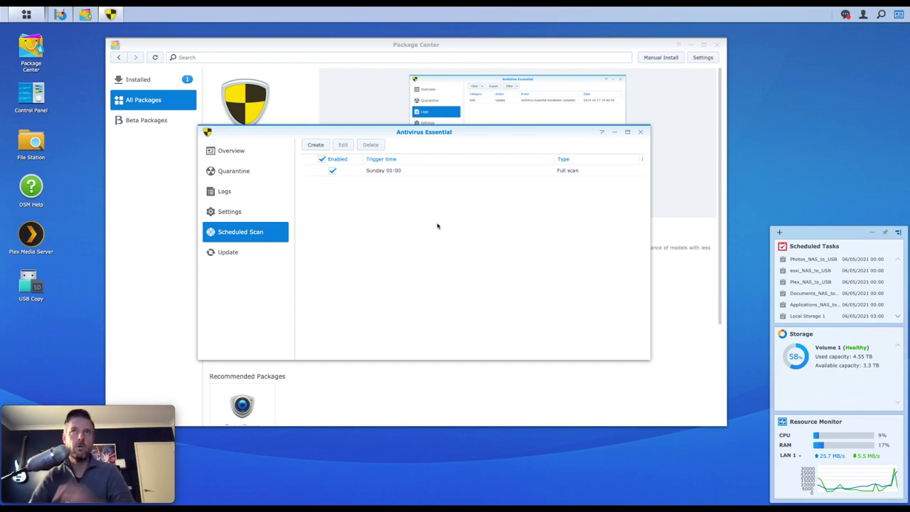
{"action": "left_click", "coordinate": [241, 152]}
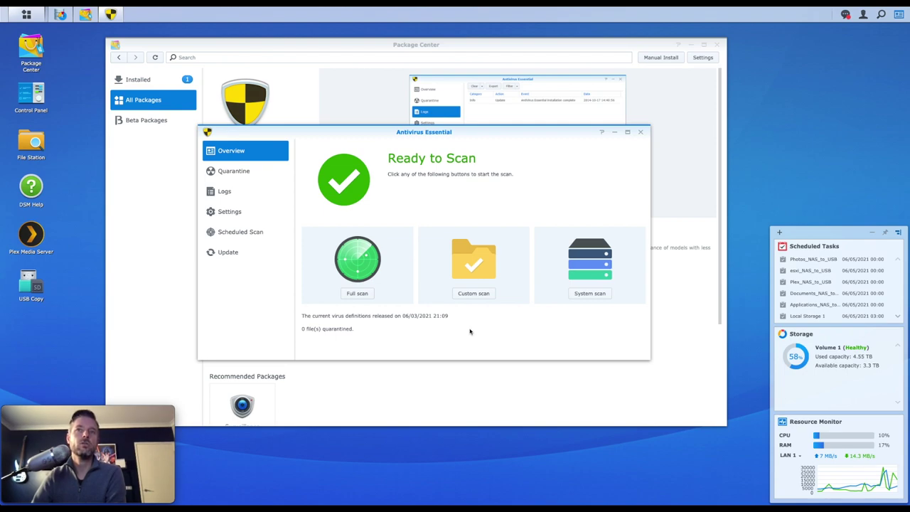
{"action": "left_click", "coordinate": [476, 294]}
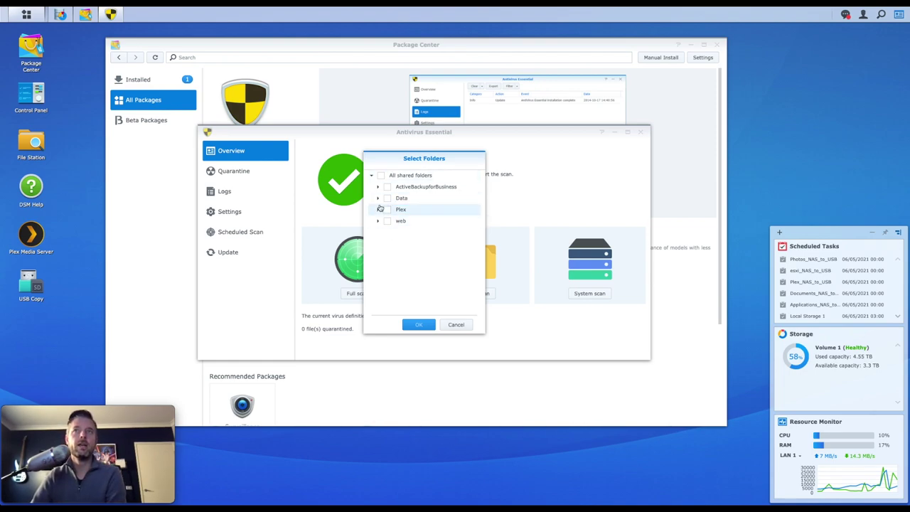
{"action": "left_click", "coordinate": [378, 198]}
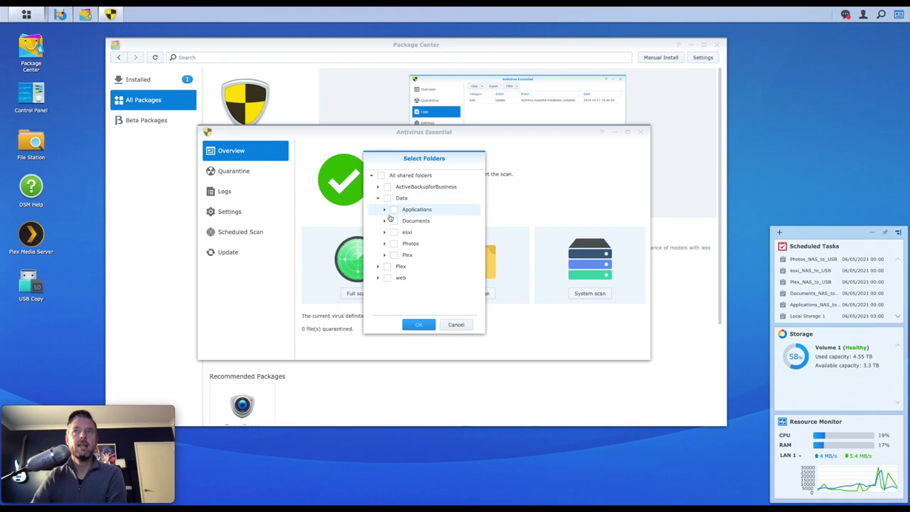
{"action": "left_click", "coordinate": [393, 243]}
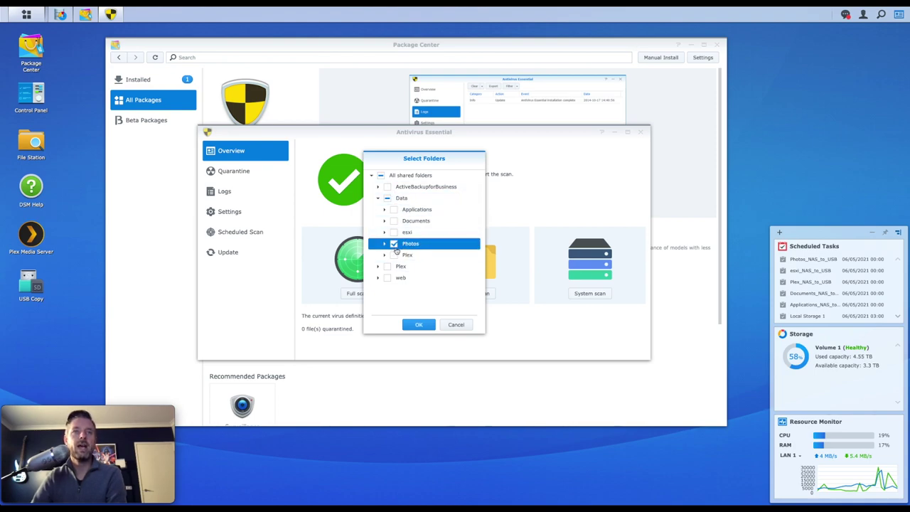
{"action": "left_click", "coordinate": [456, 324]}
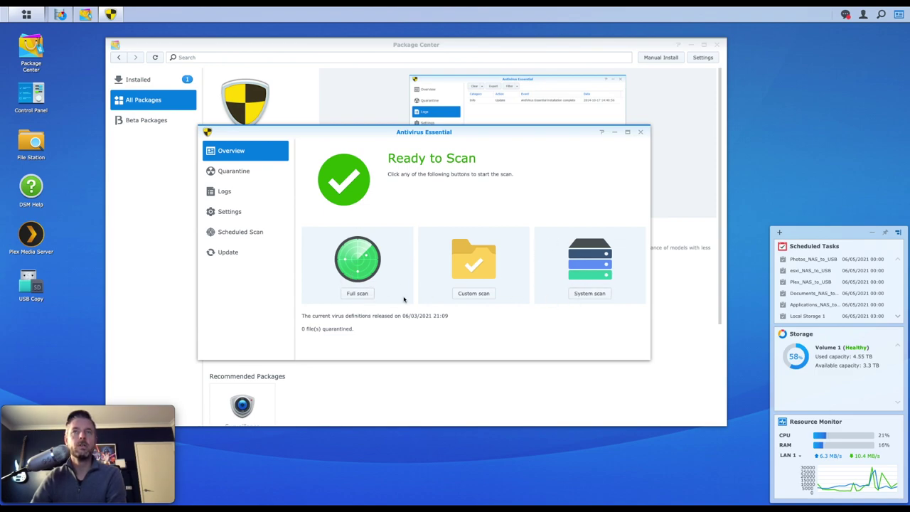
- Run a full antivirus scan of the NAS immediately
{"action": "left_click", "coordinate": [357, 293]}
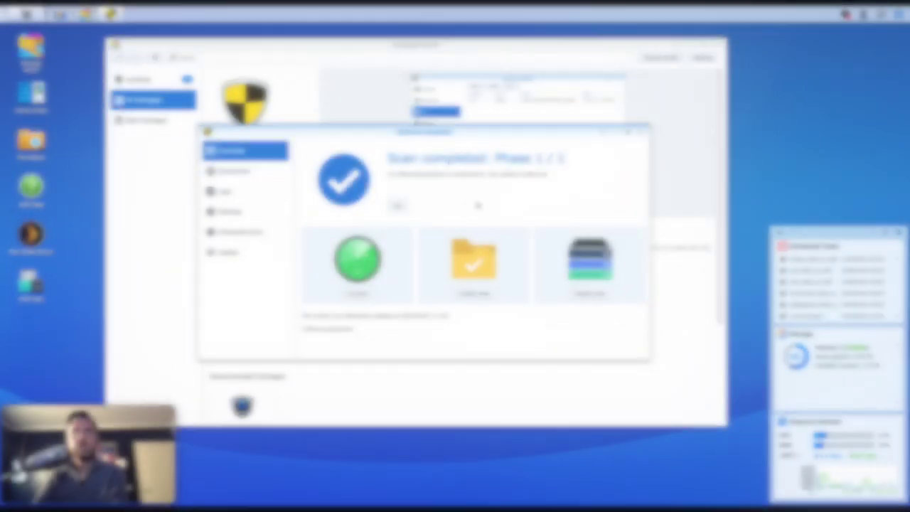